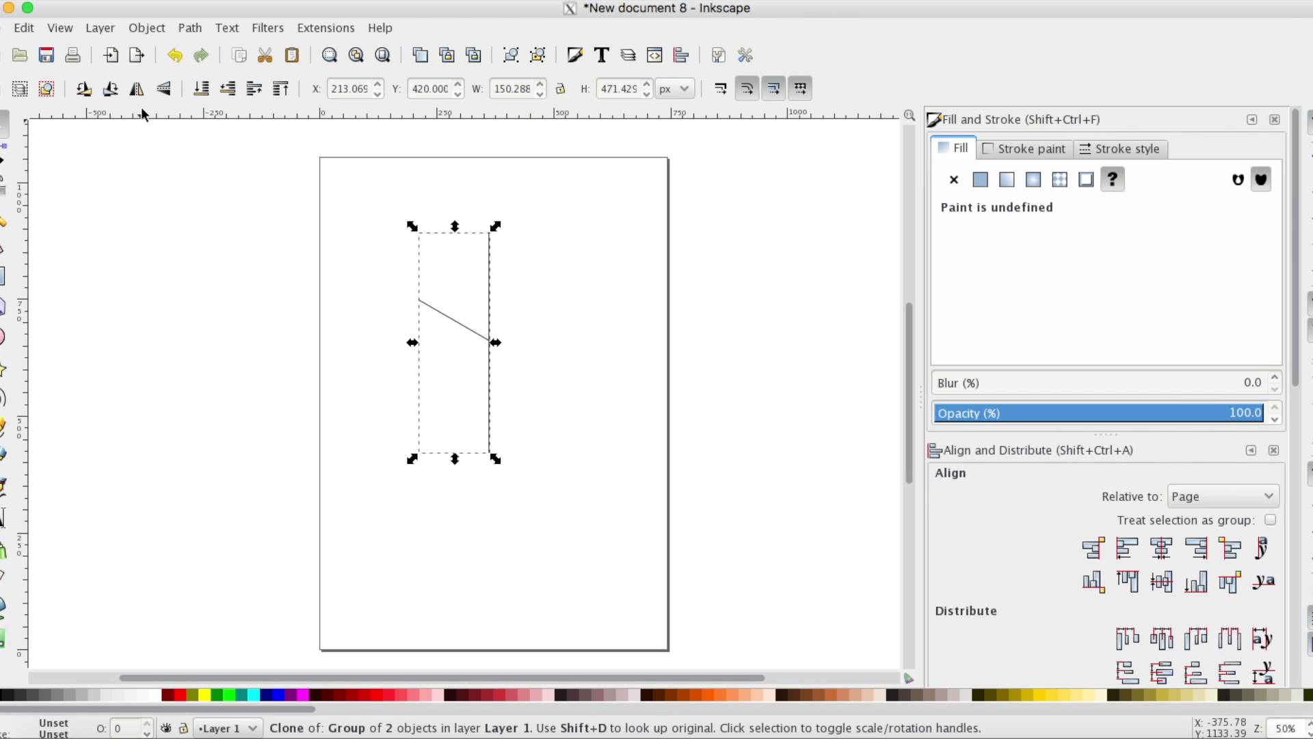
Mirror the cloned half-arm horizontally and place it against the original so both vertical lines coincide
click(138, 89)
drag(425, 241, 539, 249)
drag(537, 264, 493, 243)
click(284, 320)
click(435, 314)
click(539, 316)
Enter the original group and shift its side branch slightly farther down the main line
key(plus)
drag(520, 292, 501, 309)
click(413, 301)
double_click(409, 297)
click(421, 302)
click(412, 299)
click(400, 288)
key(shift+Down)
key(shift+Down)
key(shift+Down)
key(shift+Down)
key(shift+Up)
key(shift+Up)
key(shift+Up)
key(shift+Up)
key(shift+Up)
key(shift+Down)
key(shift+Down)
key(shift+Down)
click(355, 294)
double_click(309, 272)
key(Escape)
Select both mirrored halves of the arm and scale them down together on the page
click(478, 343)
shift+click(527, 336)
scroll(492, 342, down, 2)
scroll(482, 308, down, 3)
drag(501, 290, 486, 316)
scroll(478, 304, up, 2)
scroll(481, 305, up, 2)
scroll(502, 369, up, 1)
Clone the complete arm, flip the clone vertically and place it directly below the original arm
click(71, 29)
mouse_move(24, 28)
mouse_move(162, 293)
click(401, 295)
click(164, 90)
mouse_move(507, 258)
mouse_down()
mouse_move(509, 414)
mouse_move(507, 400)
mouse_up()
click(346, 359)
Clone the upper and lower arms together and rotate the clones 90° to form a four-armed cross
drag(391, 214, 579, 624)
click(24, 27)
mouse_move(195, 294)
click(394, 294)
click(493, 297)
mouse_move(554, 233)
mouse_down()
mouse_move(633, 319)
mouse_move(664, 438)
mouse_up()
click(725, 442)
Clone the whole four-armed cross and fit the clone as a smaller diagonal cross between the main arms
drag(709, 572, 276, 211)
click(24, 28)
mouse_move(43, 290)
click(383, 333)
drag(652, 231, 569, 324)
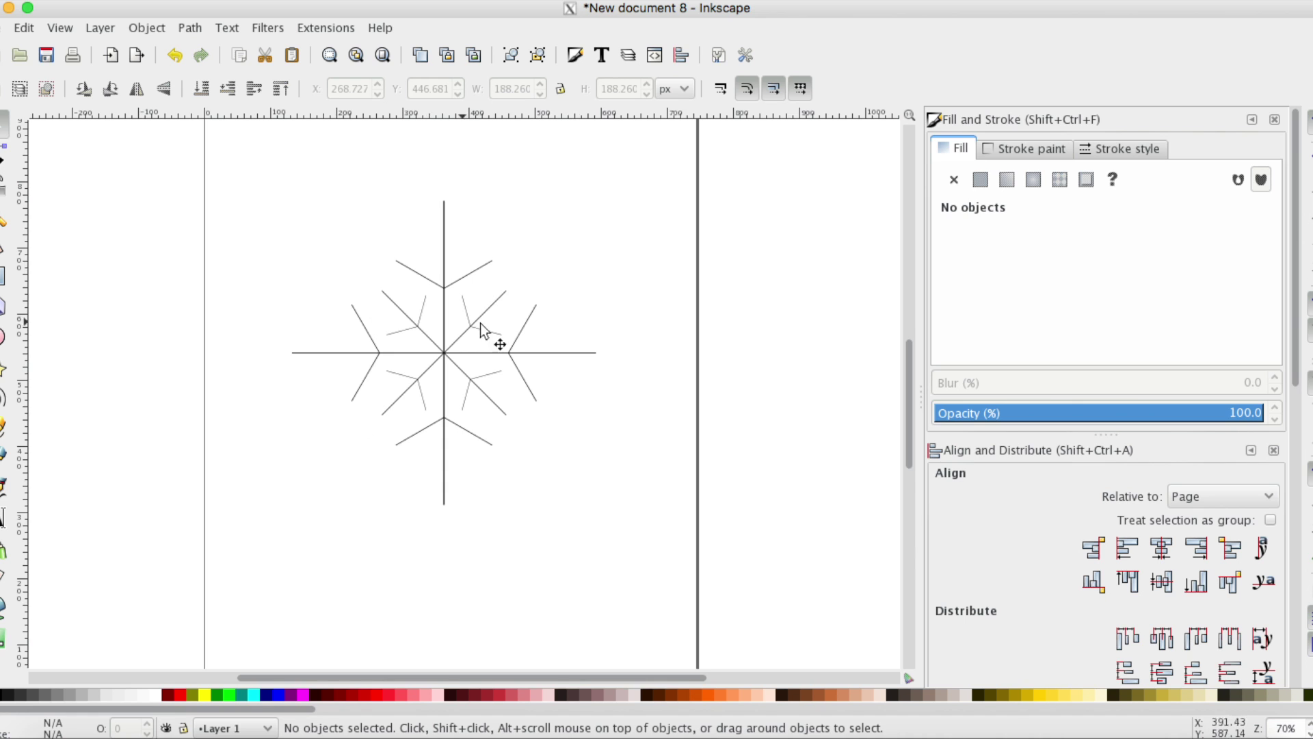
Select the original half-arm group's paths and give them a flat stroke paint
scroll(425, 327, up, 2)
drag(448, 385, 451, 419)
drag(421, 278, 422, 317)
click(396, 282)
click(521, 292)
click(415, 290)
double_click(400, 285)
click(464, 259)
click(408, 266)
click(409, 290)
click(1127, 151)
click(1030, 149)
click(1012, 176)
click(983, 176)
Set the stroke width of the original half-arm to 10 px
click(1103, 148)
text(110)
key(Return)
text(1)
key(Return)
text(10)
key(Return)
scroll(642, 269, left, 3)
scroll(642, 270, up, 1)
drag(656, 282, 523, 236)
key(minus)
key(minus)
key(minus)
key(minus)
key(minus)
drag(466, 434, 494, 401)
key(minus)
key(minus)
key(plus)
key(plus)
key(plus)
key(plus)
key(plus)
key(plus)
drag(536, 258, 434, 382)
scroll(457, 310, up, 2)
scroll(504, 360, down, 2)
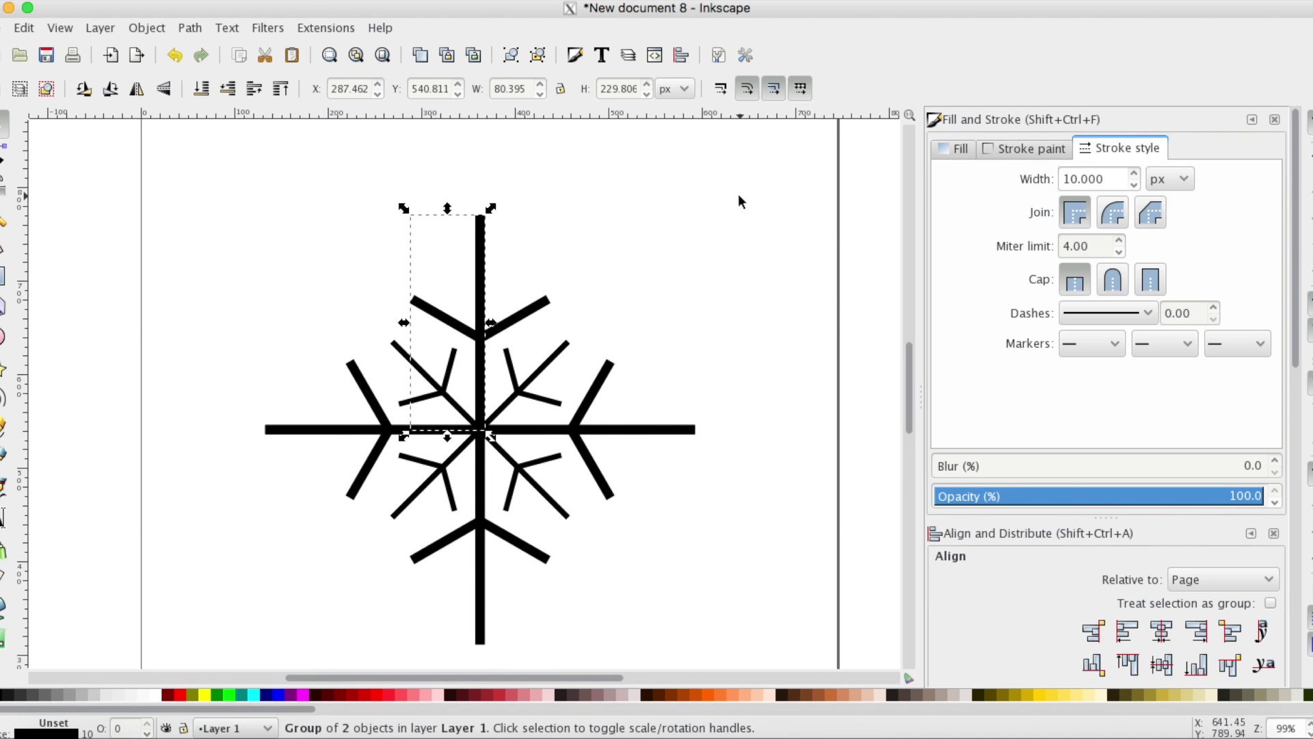
Give the original half-arm's strokes round caps
key(plus)
click(1114, 279)
click(306, 211)
Duplicate the side branch inside the original group and move the copy up toward the arm's tip
click(424, 282)
double_click(424, 282)
click(439, 290)
key(ctrl+d)
drag(434, 280, 429, 198)
Move the outer end node of the small offshoot inward so it rises steeply from the side branch
double_click(402, 182)
click(445, 294)
drag(389, 225, 438, 238)
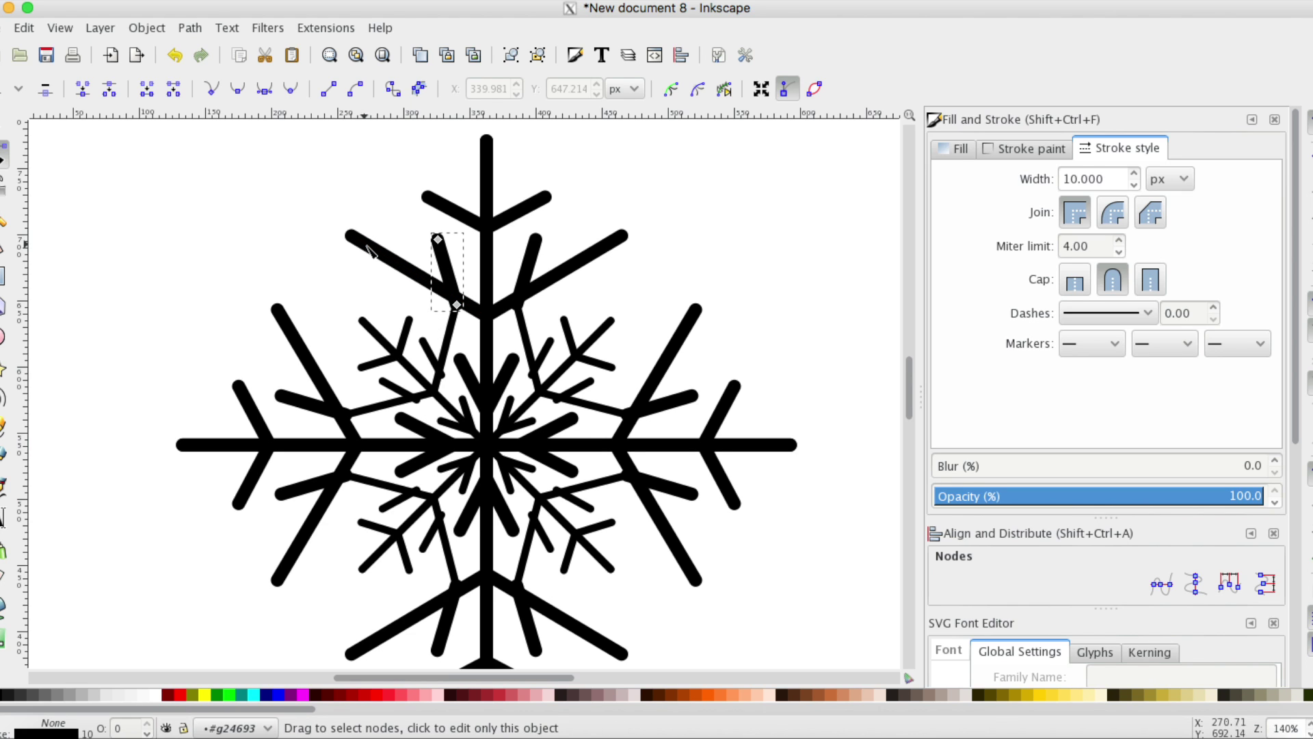
Shorten and re-angle the long side branch by moving its outer end node to about X 291, Y 690 px
click(353, 239)
drag(353, 238, 402, 265)
click(391, 256)
mouse_move(401, 264)
mouse_down()
mouse_move(381, 241)
mouse_move(392, 247)
mouse_up()
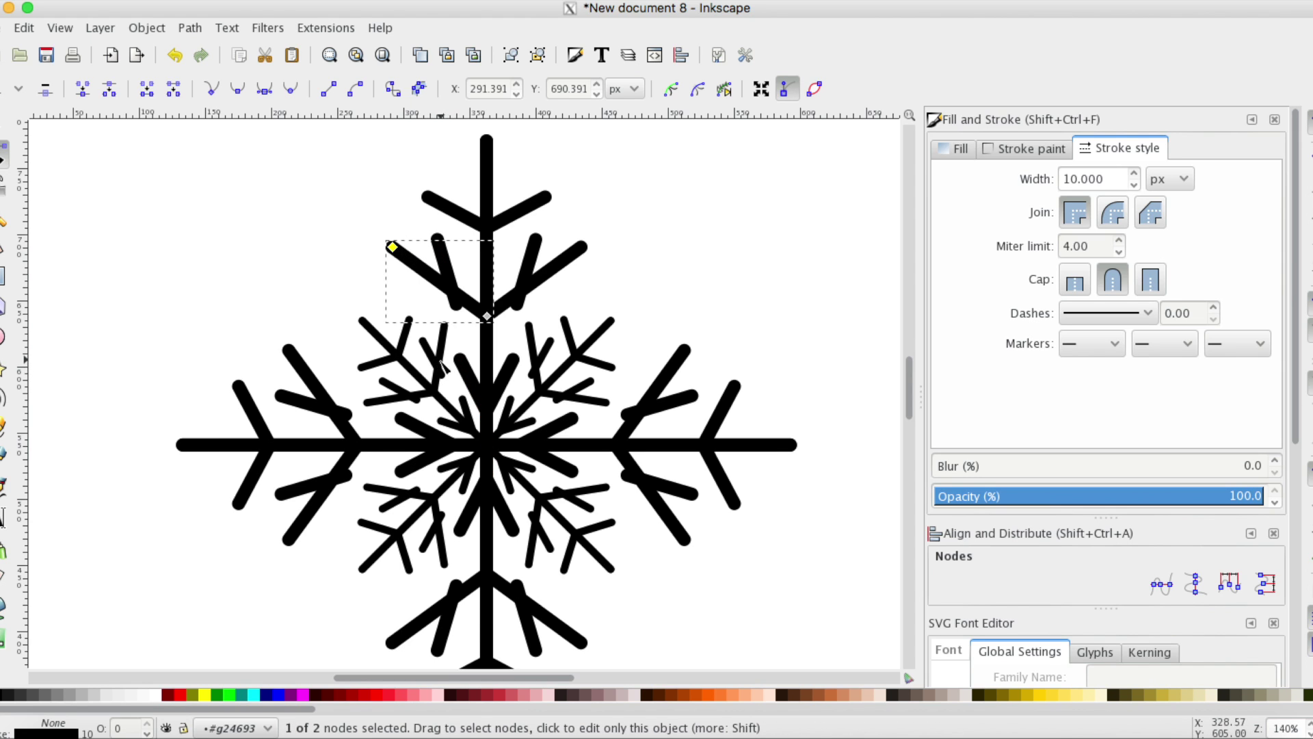
Arrange parallel small offshoots along the long side branch and adjust a neighbouring branch's outer end
click(453, 297)
key(s)
click(459, 251)
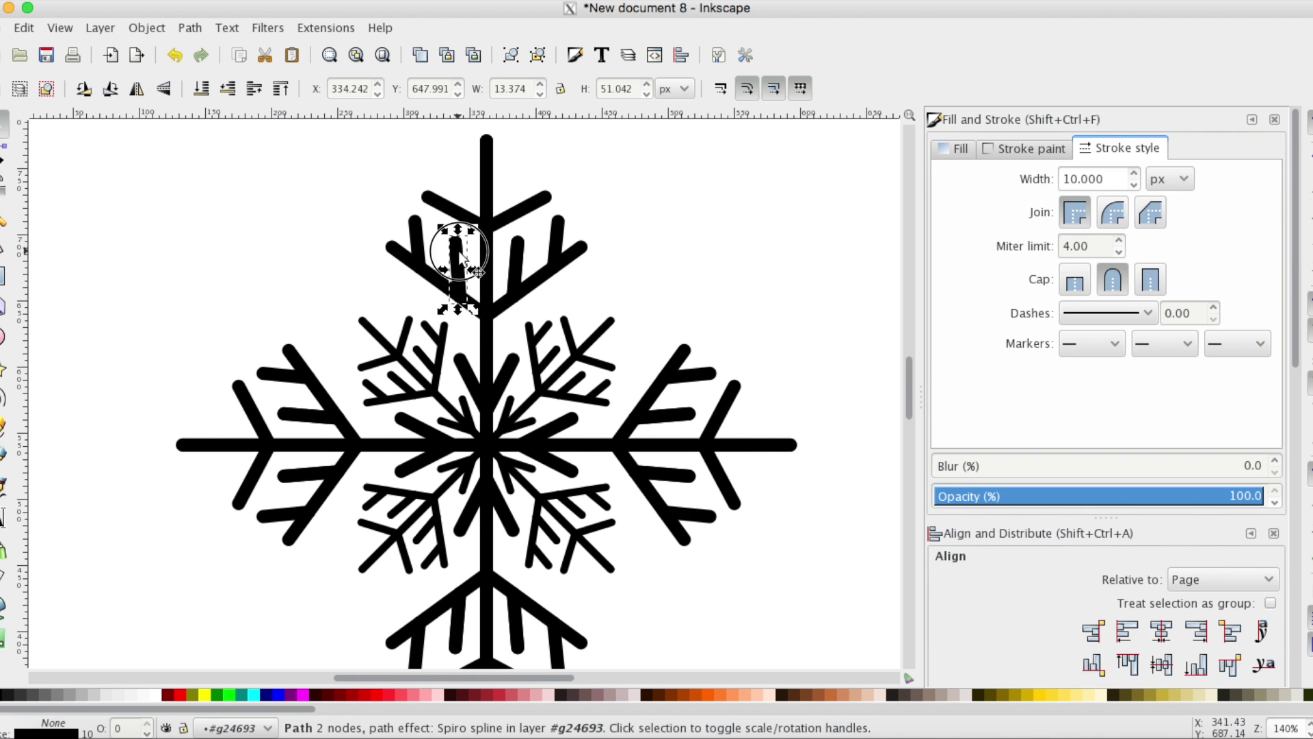
click(444, 205)
drag(292, 273, 314, 273)
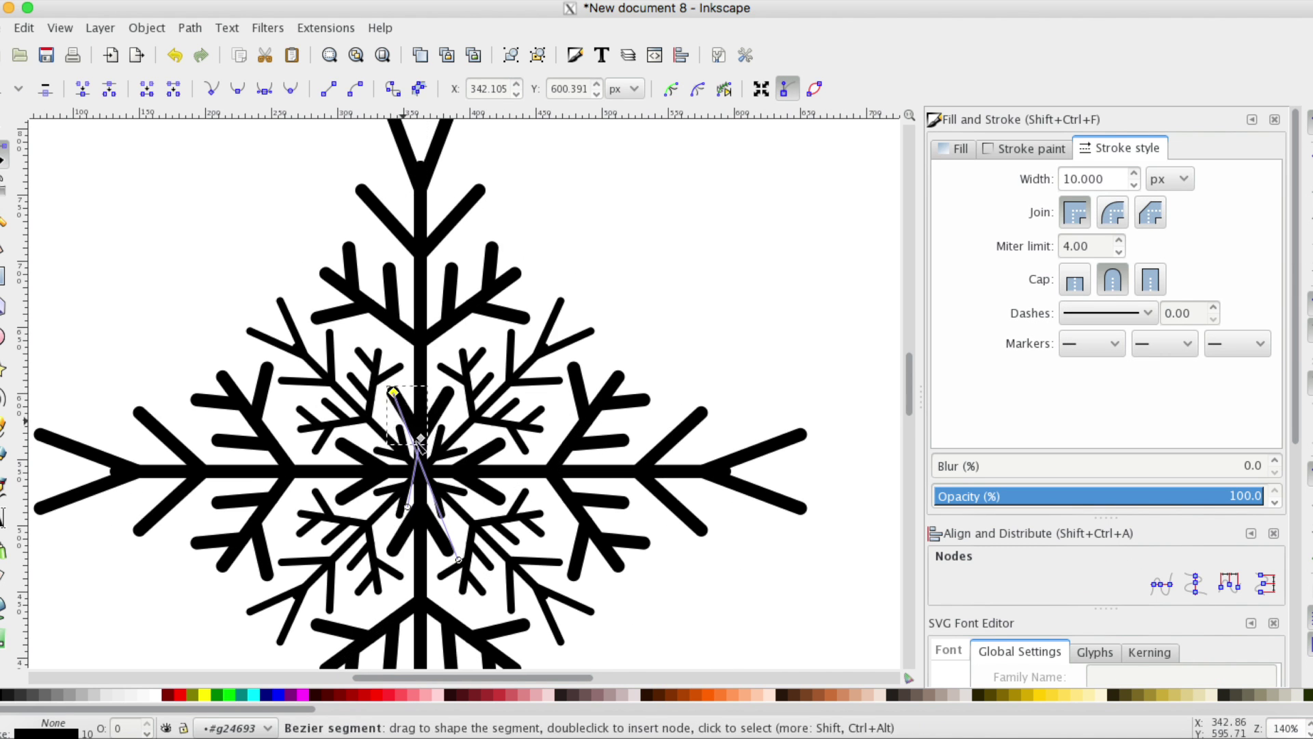
Reposition the end node of the short inner branch beside the snowflake's centre in the original half-arm
drag(371, 400, 438, 376)
scroll(363, 403, up, 2)
key(s)
key(minus)
key(minus)
scroll(447, 324, up, 3)
drag(457, 584, 154, 226)
key(n)
scroll(199, 346, down, 4)
key(s)
Enter the original half-arm group and move one of its side branches slightly toward the arm's tip
drag(289, 271, 535, 478)
shift+click(404, 450)
double_click(413, 300)
scroll(258, 332, up, 2)
double_click(544, 337)
drag(521, 327, 518, 296)
click(521, 205)
scroll(504, 342, up, 4)
Delete a side branch from the original half-arm, adjust a neighbouring branch and duplicate it
click(411, 274)
key(Delete)
double_click(473, 340)
drag(370, 266, 477, 205)
key(s)
key(ctrl+d)
key(Escape)
Nudge a side branch within the original group to fine-tune its spacing along the arm
scroll(424, 342, up, 2)
double_click(424, 342)
key(s)
mouse_move(391, 320)
mouse_down()
mouse_move(415, 278)
mouse_move(390, 327)
mouse_up()
key(n)
scroll(464, 393, down, 4)
scroll(471, 478, up, 4)
click(437, 231)
key(Escape)
Place a spare copy of the whole snowflake beside the page and select all parts of the working snowflake
key(5)
key(minus)
key(minus)
key(s)
click(464, 314)
click(363, 296)
drag(293, 238, 624, 560)
drag(457, 386, 154, 381)
drag(318, 224, 565, 495)
mouse_move(591, 421)
mouse_down()
mouse_move(687, 478)
mouse_move(882, 554)
mouse_up()
click(65, 246)
drag(64, 247, 296, 516)
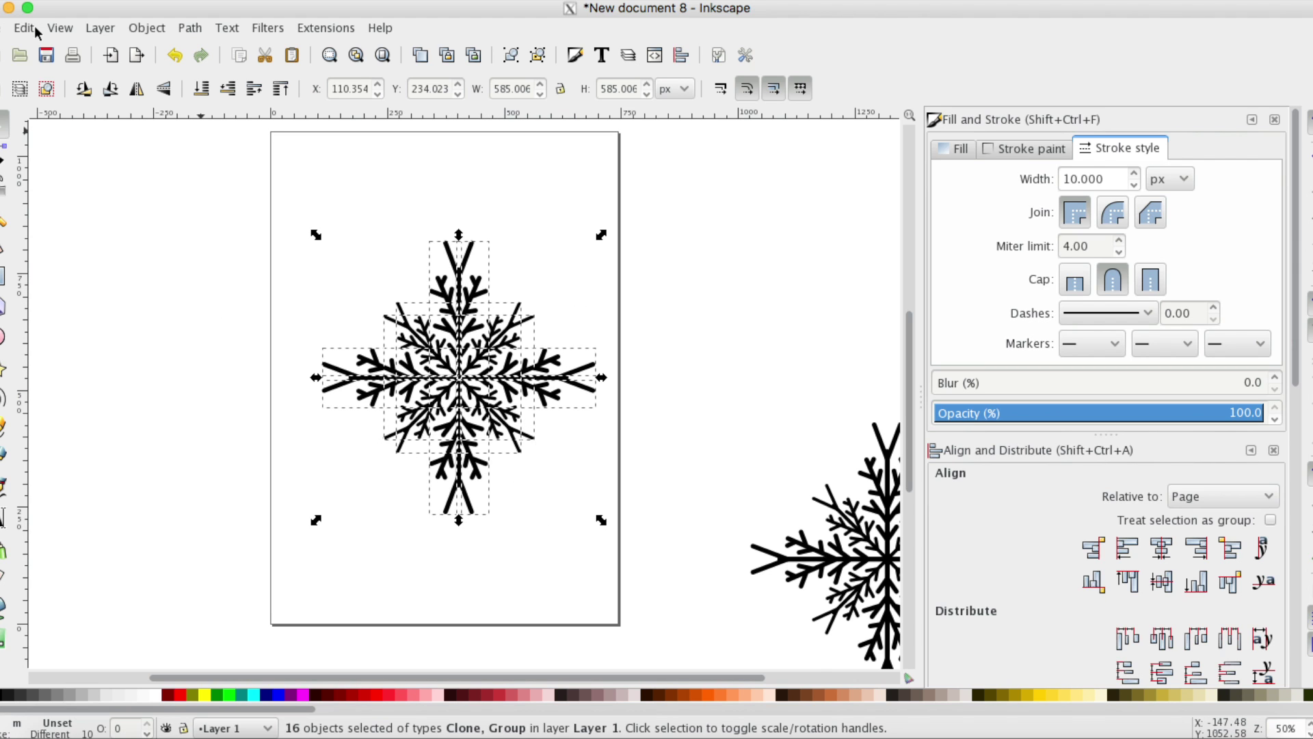
Unlink all selected clones of the snowflake on the page from their original
click(27, 28)
mouse_move(215, 295)
click(382, 337)
click(270, 308)
Try out editing individual parts of the unlinked snowflake, including moving and deleting a part
double_click(548, 353)
click(547, 354)
click(322, 258)
click(545, 352)
click(606, 258)
mouse_move(545, 357)
mouse_down()
mouse_move(585, 287)
mouse_move(585, 299)
mouse_up()
key(Delete)
double_click(216, 299)
click(223, 327)
Select the entire snowflake on the page and ungroup it into separate paths
drag(286, 163, 638, 562)
click(163, 28)
click(193, 140)
Examine closely how the separate branch paths overlap around the snowflake's centre
key(plus)
key(plus)
key(plus)
key(plus)
key(plus)
key(plus)
key(plus)
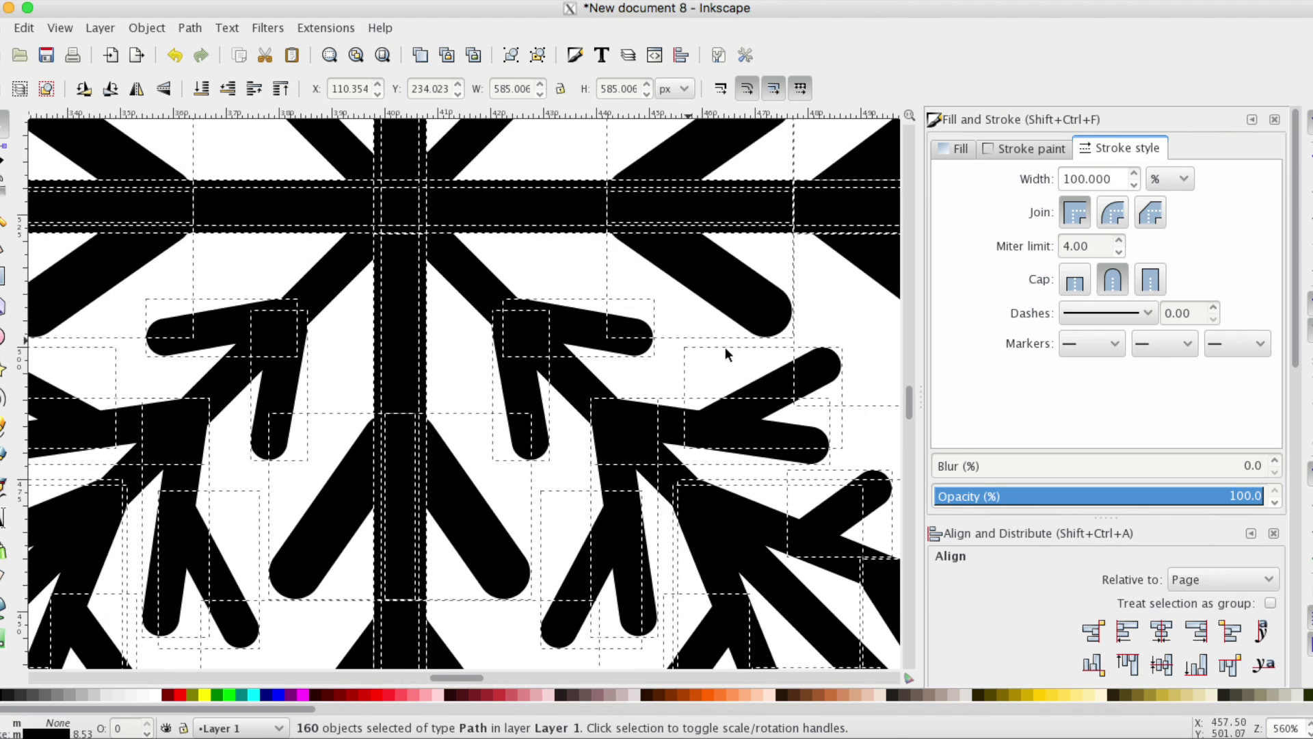
key(minus)
key(minus)
key(minus)
key(minus)
key(minus)
key(minus)
Switch to outline display mode and examine the bare lines of the branches near the centre
click(27, 27)
mouse_move(70, 33)
mouse_move(102, 67)
click(369, 126)
key(plus)
key(plus)
key(plus)
key(plus)
key(plus)
key(plus)
key(plus)
key(plus)
key(plus)
drag(629, 292, 396, 307)
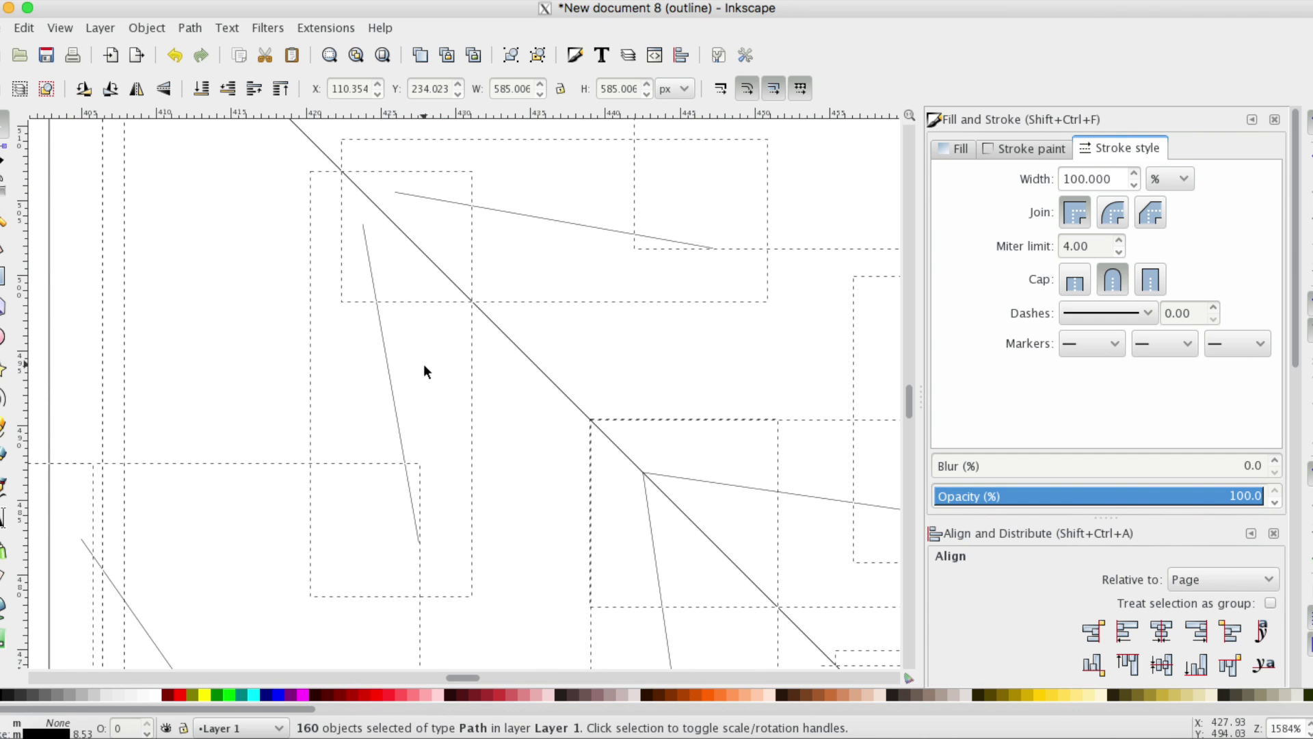
Compare the branch lines across the whole snowflake and in close-up in outline display
key(minus)
key(minus)
key(minus)
key(minus)
key(minus)
key(minus)
key(minus)
key(minus)
key(minus)
drag(437, 363, 399, 369)
key(plus)
key(plus)
key(plus)
key(plus)
key(plus)
key(plus)
key(plus)
key(plus)
key(minus)
key(minus)
key(minus)
key(minus)
key(minus)
scroll(489, 369, up, 2)
Return the canvas to normal display mode to compare the stroked branches with their outlines
click(60, 27)
mouse_move(130, 65)
click(412, 86)
click(61, 31)
mouse_move(146, 28)
click(758, 243)
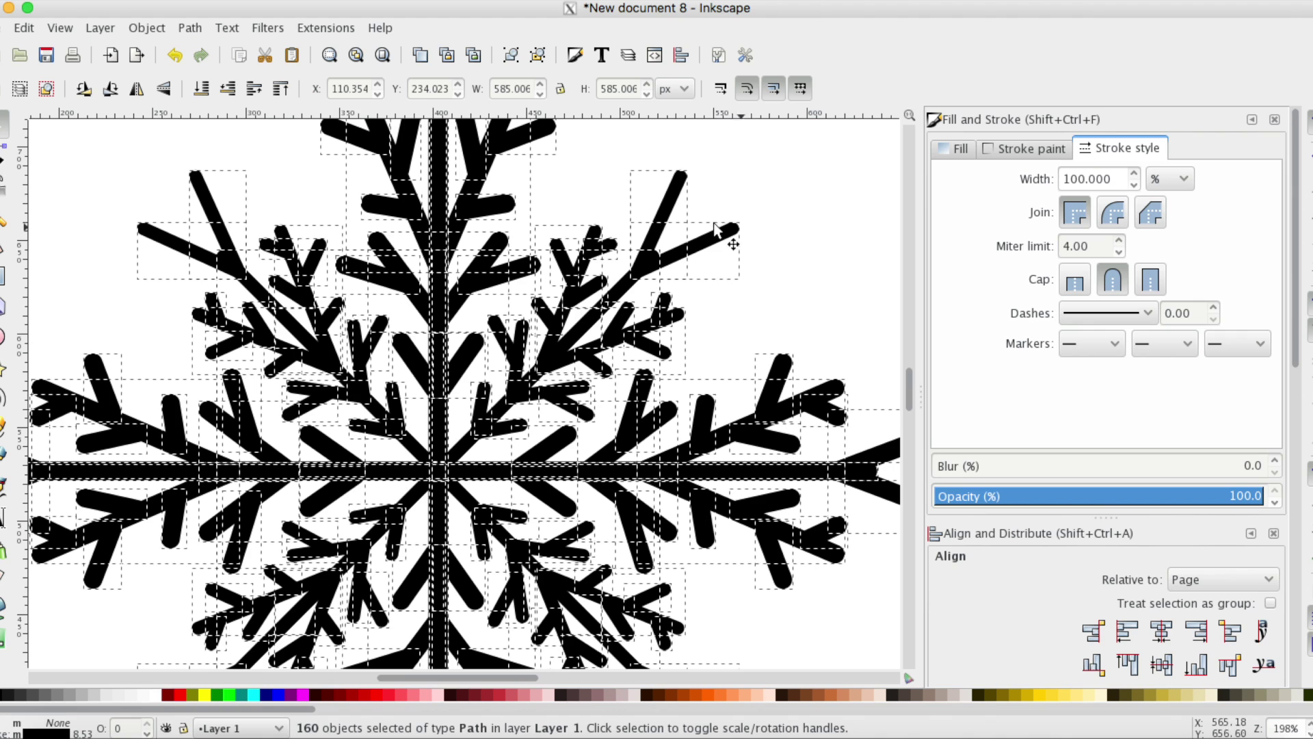
Switch to outline display mode and convert the strokes of all selected snowflake pieces to paths
click(75, 20)
mouse_move(102, 67)
click(417, 127)
click(156, 27)
mouse_move(190, 27)
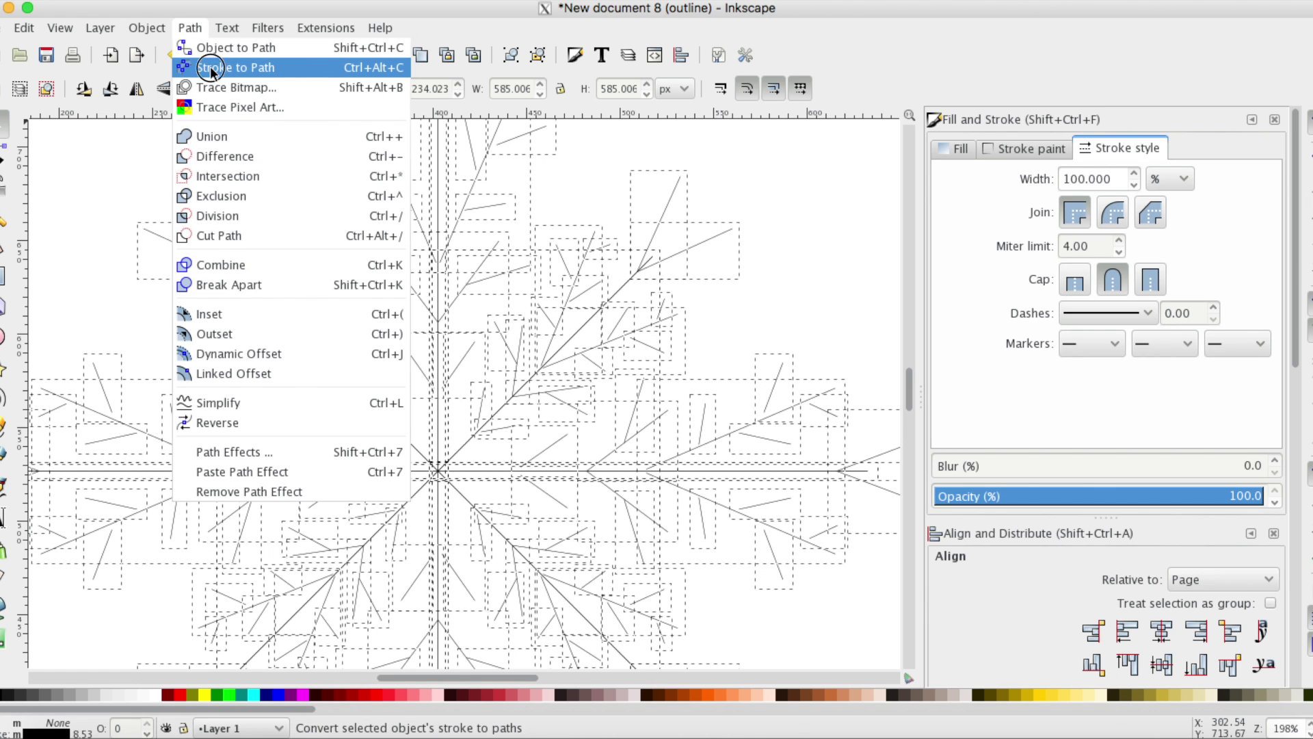
click(210, 68)
Examine the nodes and overlapping rounded outlines of individual converted branches
scroll(659, 269, up, 3)
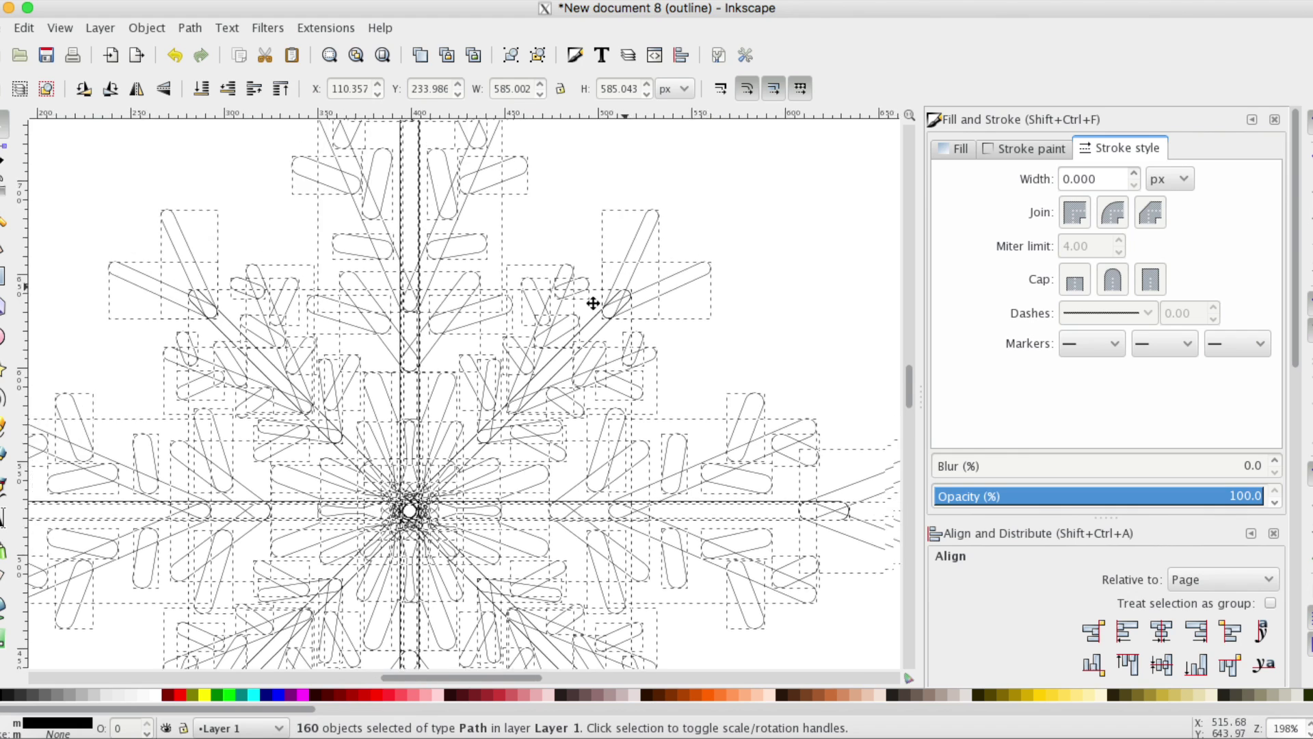
drag(677, 254, 331, 381)
scroll(431, 352, up, 1)
drag(415, 334, 526, 510)
scroll(470, 506, down, 5)
scroll(358, 458, down, 2)
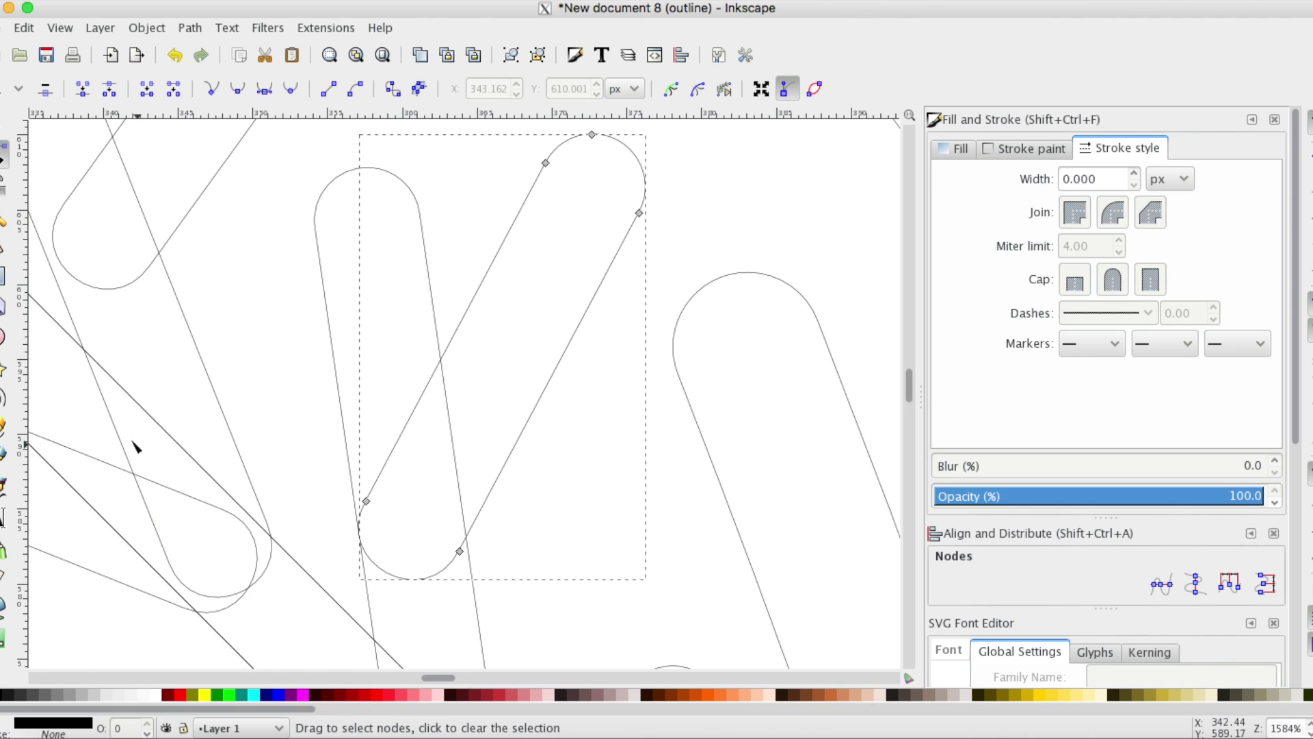
click(123, 440)
scroll(285, 437, left, 5)
scroll(285, 437, down, 3)
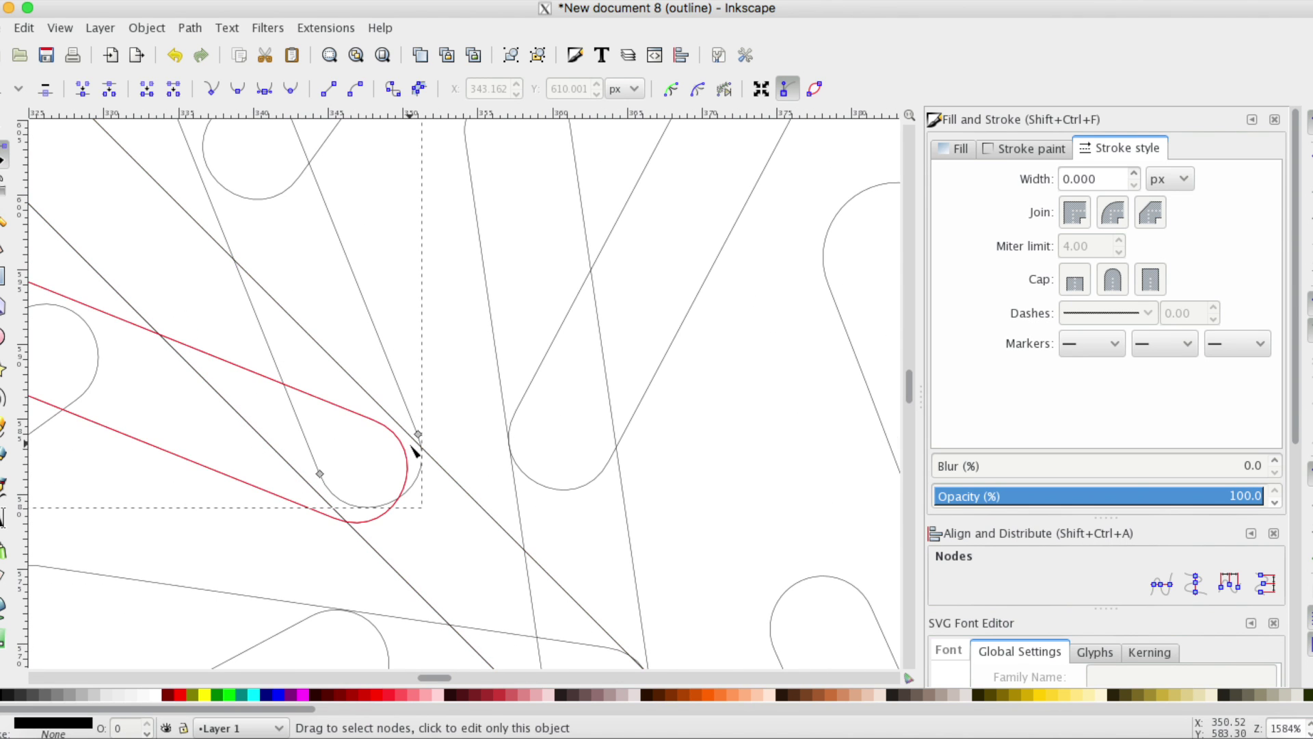
click(228, 366)
ctrl+scroll(328, 307, down, 2)
ctrl+scroll(328, 312, down, 2)
ctrl+scroll(527, 312, down, 5)
Select all the converted snowflake pieces and merge them into a single path with Union
click(6, 124)
click(321, 277)
drag(239, 192, 754, 654)
click(191, 28)
click(221, 137)
Inspect the merged snowflake outline up close and as a whole
scroll(531, 403, up, 3)
scroll(338, 351, up, 2)
scroll(454, 372, up, 3)
scroll(544, 317, down, 1)
scroll(510, 442, down, 1)
scroll(369, 409, down, 1)
scroll(369, 409, down, 4)
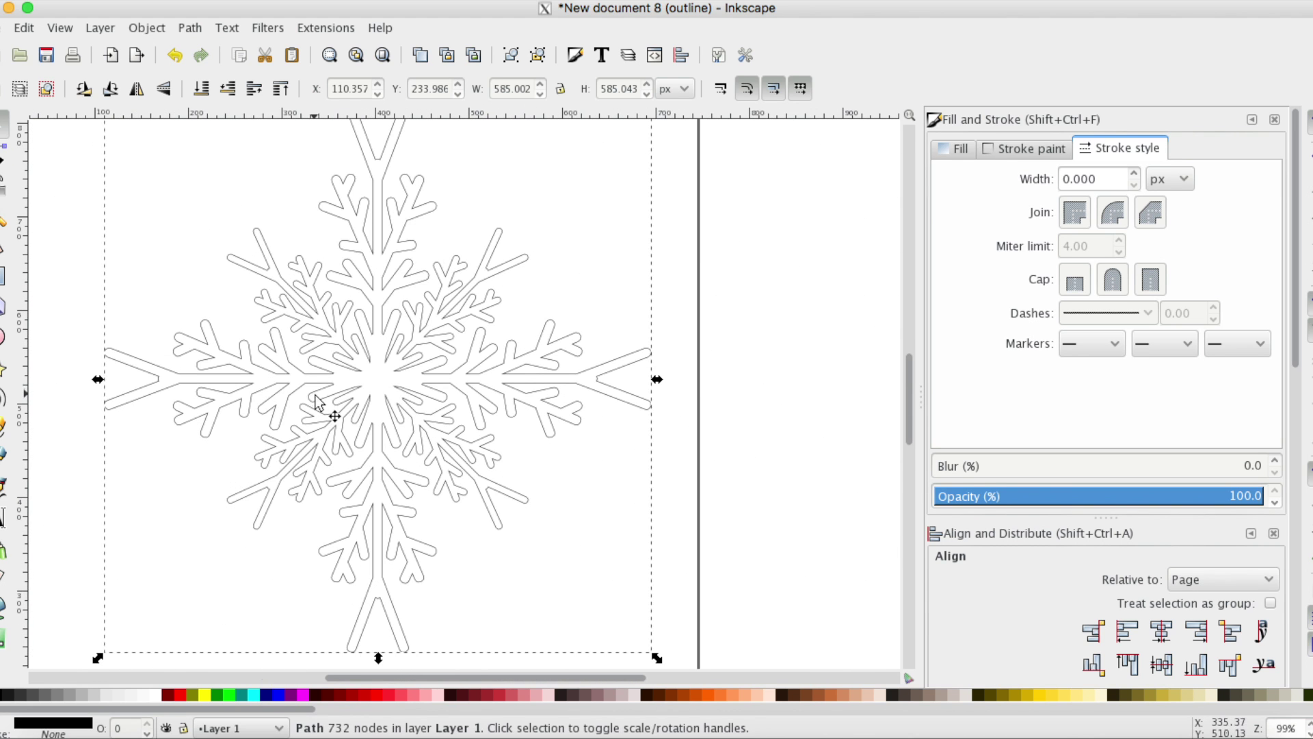